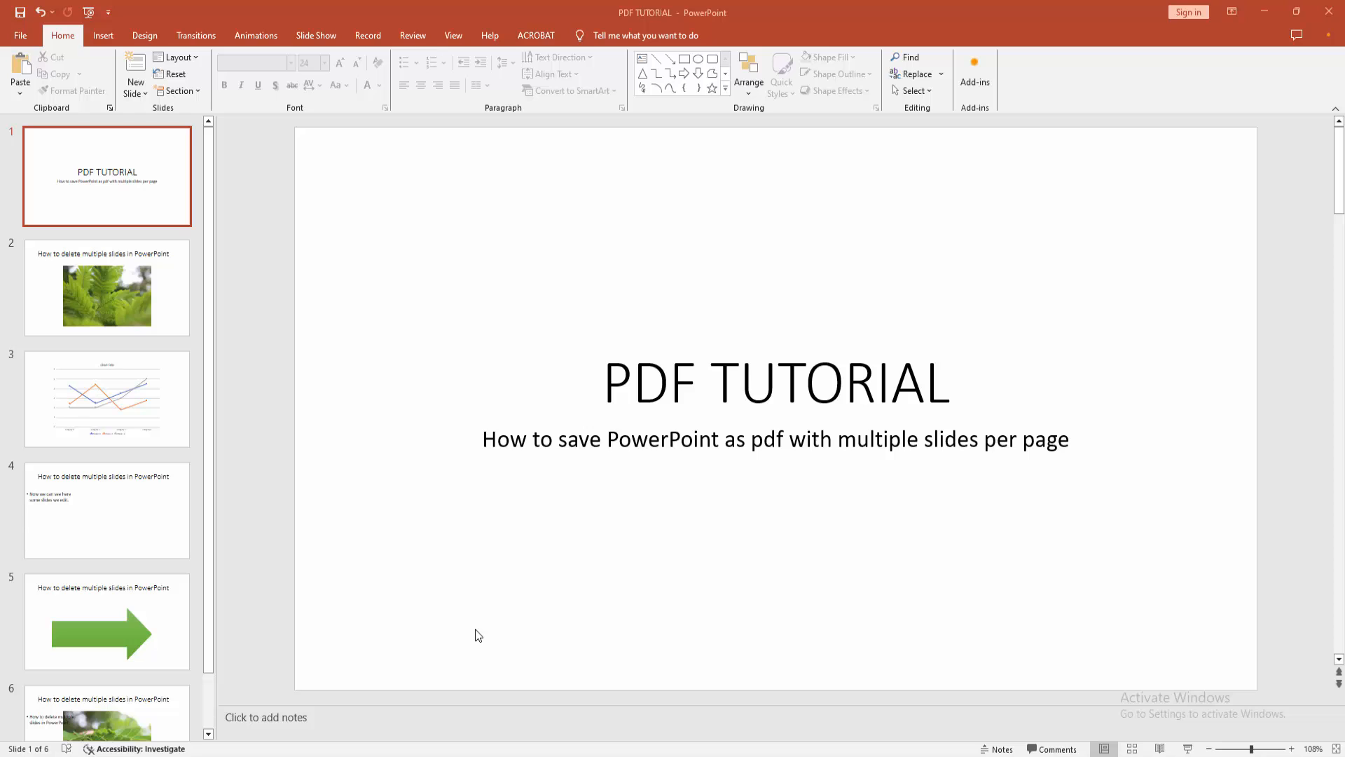
{"action": "scroll", "coordinate": [46, 542], "scroll_direction": "down", "scroll_amount": 1}
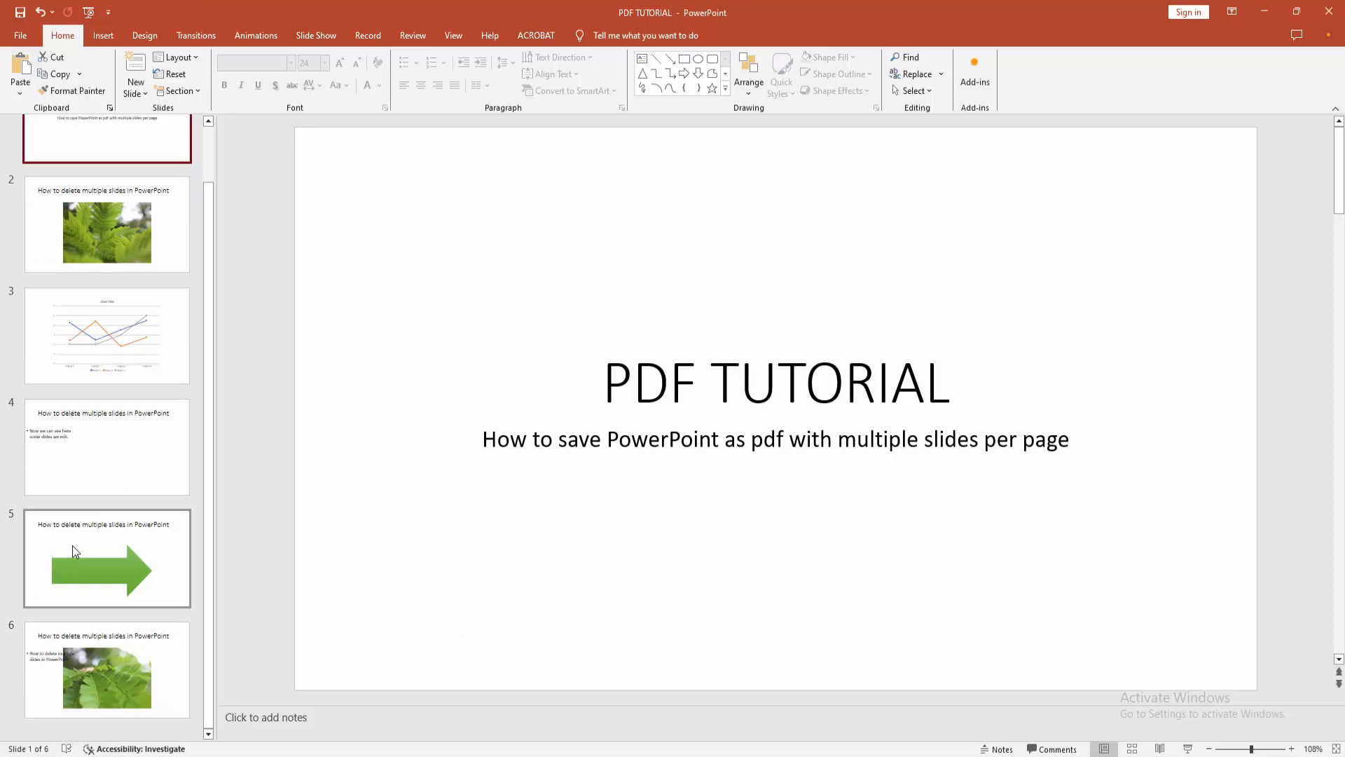
Step: Review the deck's slides (chart, fern photo, last slide) and return to the title slide
{"action": "left_click", "coordinate": [91, 452]}
{"action": "scroll", "coordinate": [105, 468], "scroll_direction": "up", "scroll_amount": 2}
{"action": "left_click", "coordinate": [115, 409]}
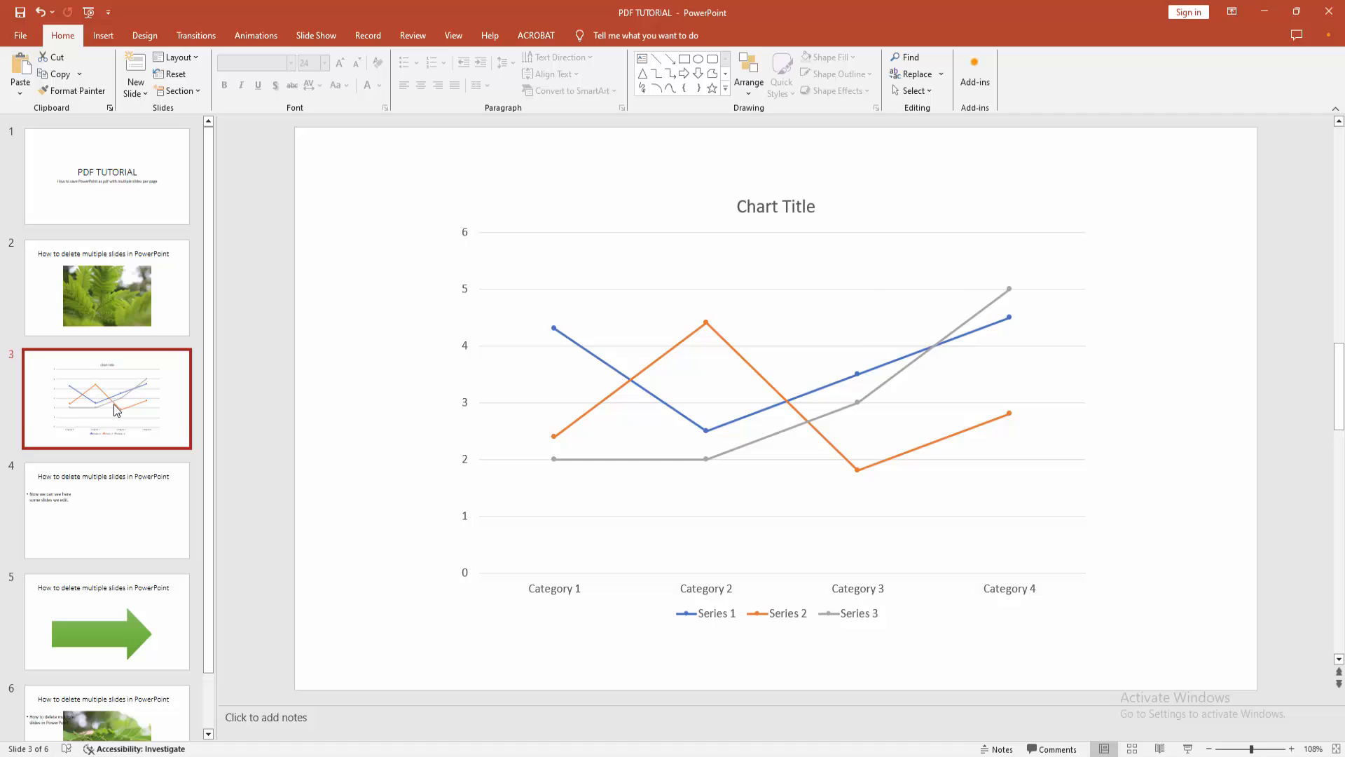
{"action": "left_click", "coordinate": [106, 289]}
{"action": "scroll", "coordinate": [110, 420], "scroll_direction": "down", "scroll_amount": 1}
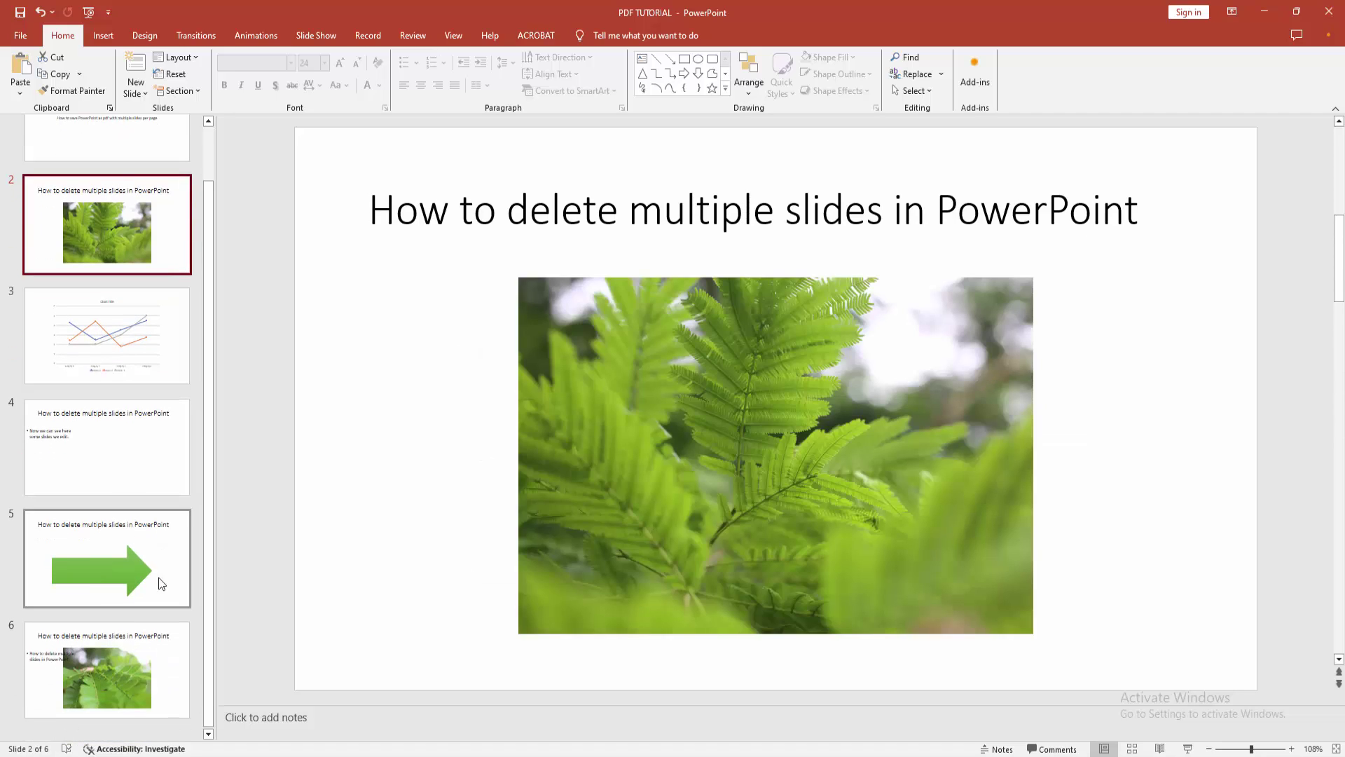
{"action": "left_click", "coordinate": [129, 656]}
{"action": "scroll", "coordinate": [102, 493], "scroll_direction": "up", "scroll_amount": 2}
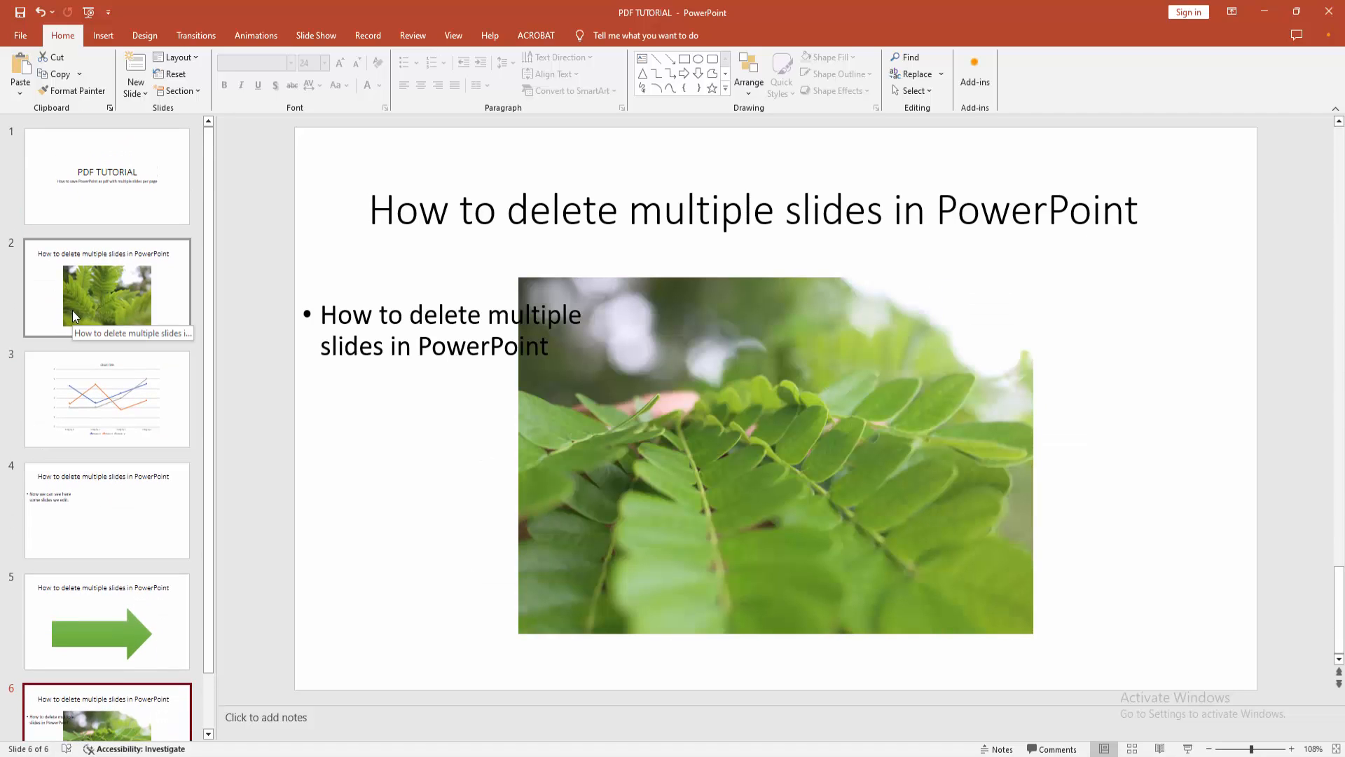
{"action": "left_click", "coordinate": [75, 179]}
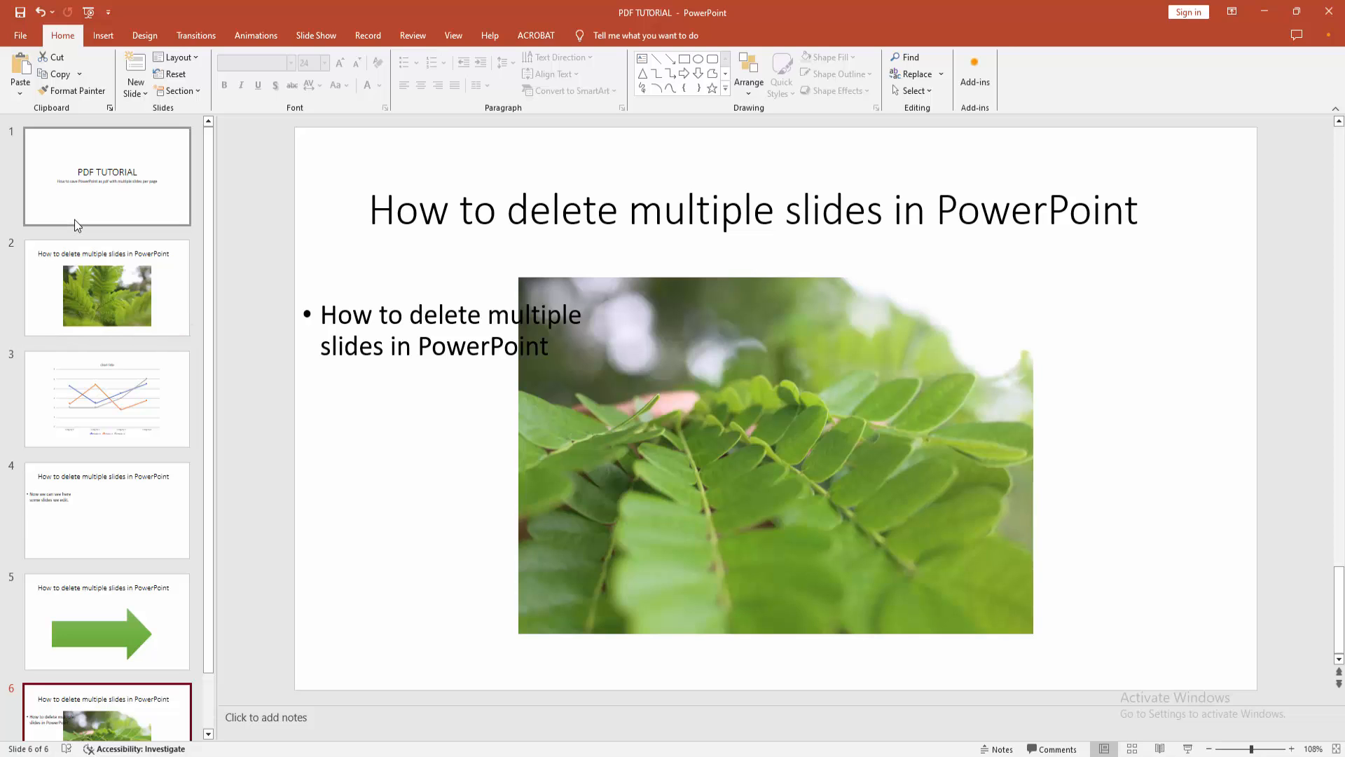
Step: Start Save As from the File menu for the presentation
{"action": "left_click", "coordinate": [20, 35]}
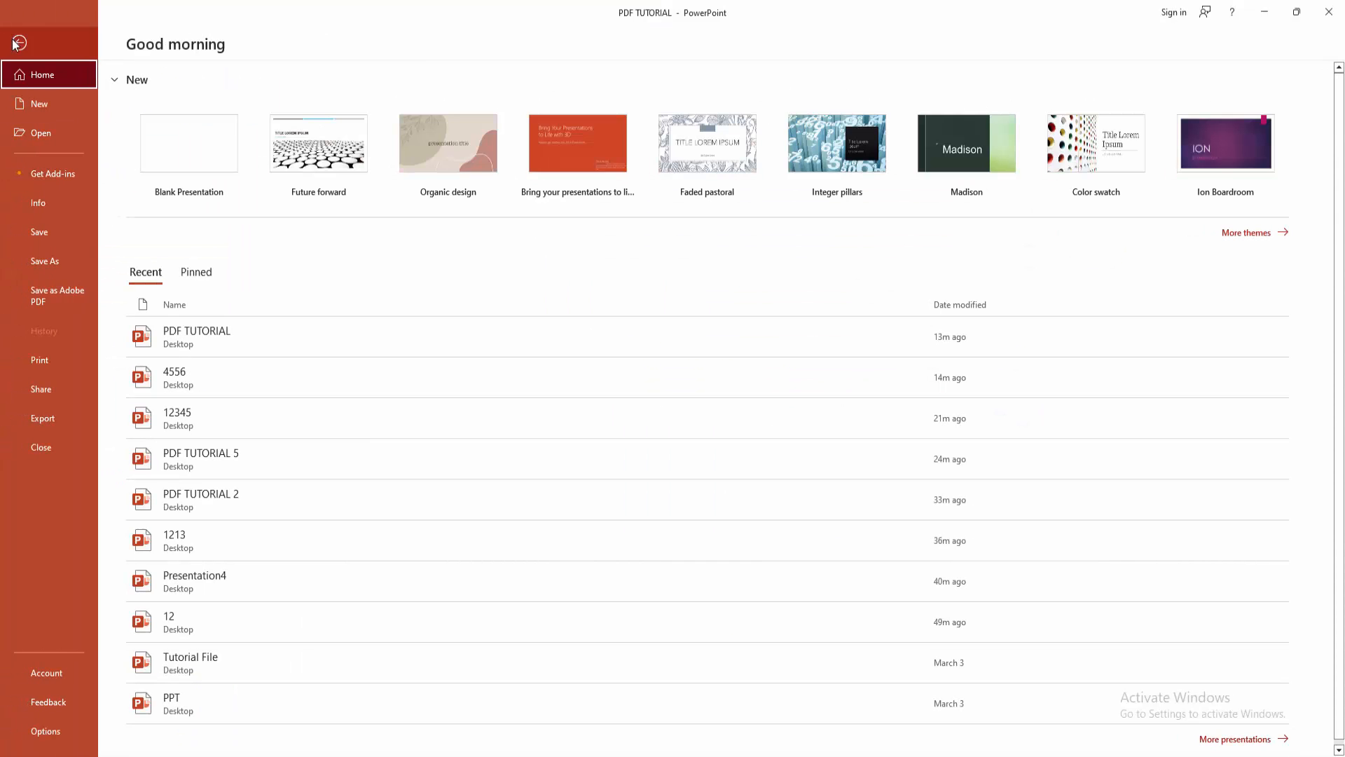
{"action": "left_click", "coordinate": [51, 263]}
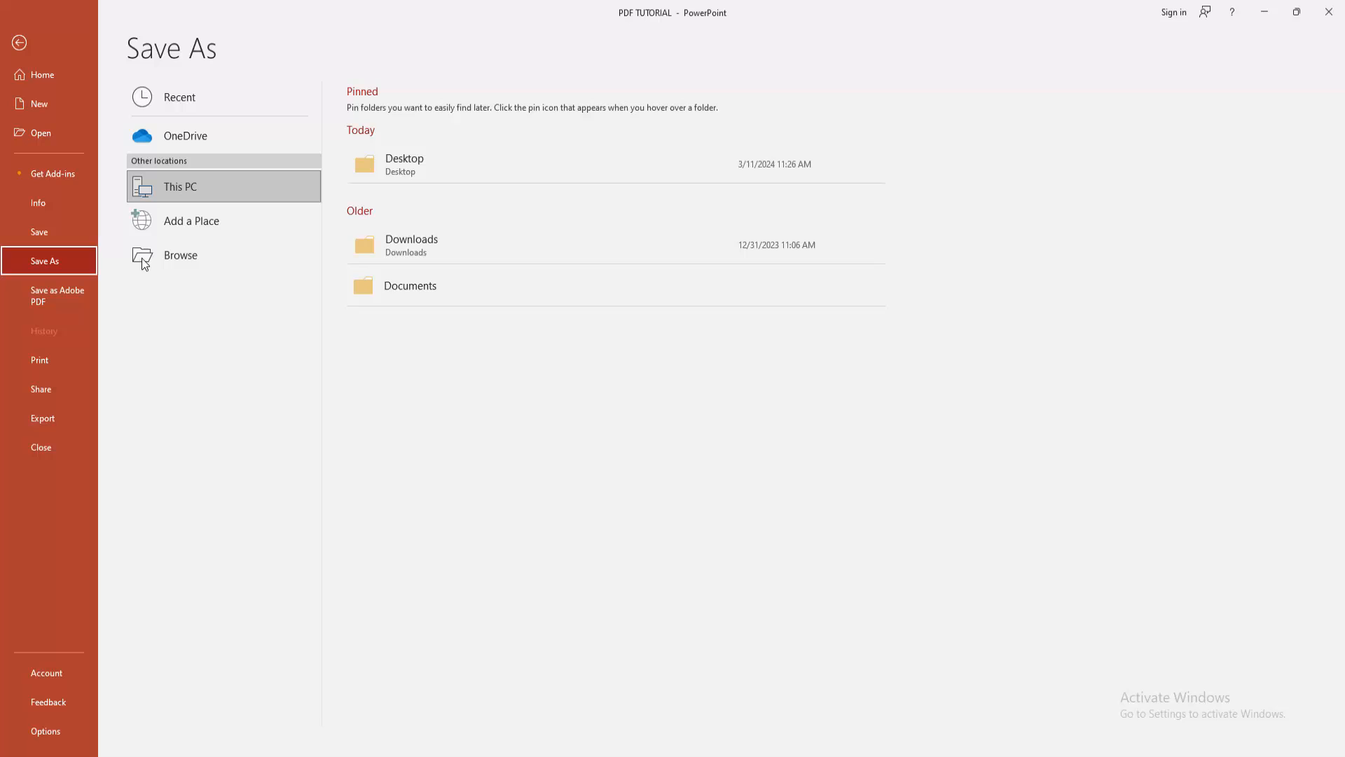
Step: Choose the Desktop folder and name the file 'PDF FILE'
{"action": "left_click", "coordinate": [220, 249]}
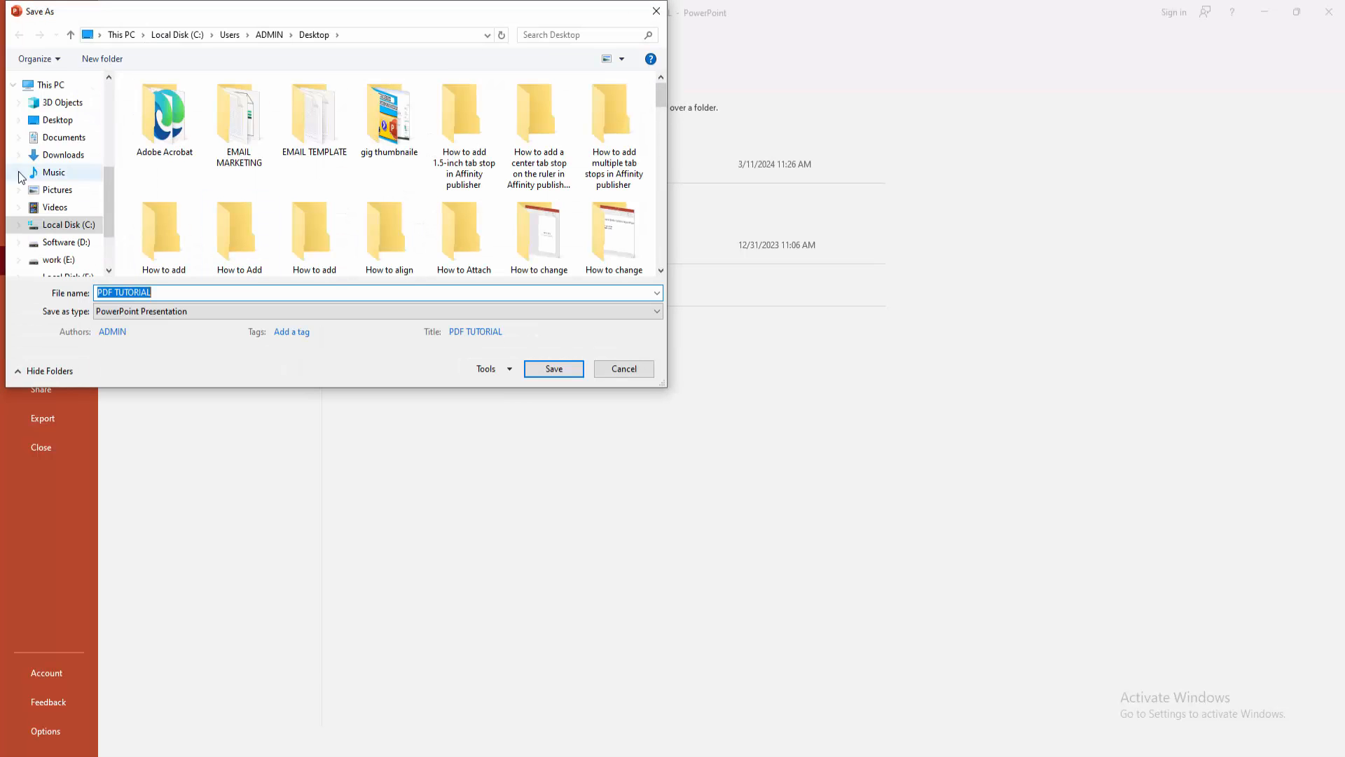
{"action": "scroll", "coordinate": [54, 176], "scroll_direction": "up", "scroll_amount": 3}
{"action": "left_click", "coordinate": [58, 108]}
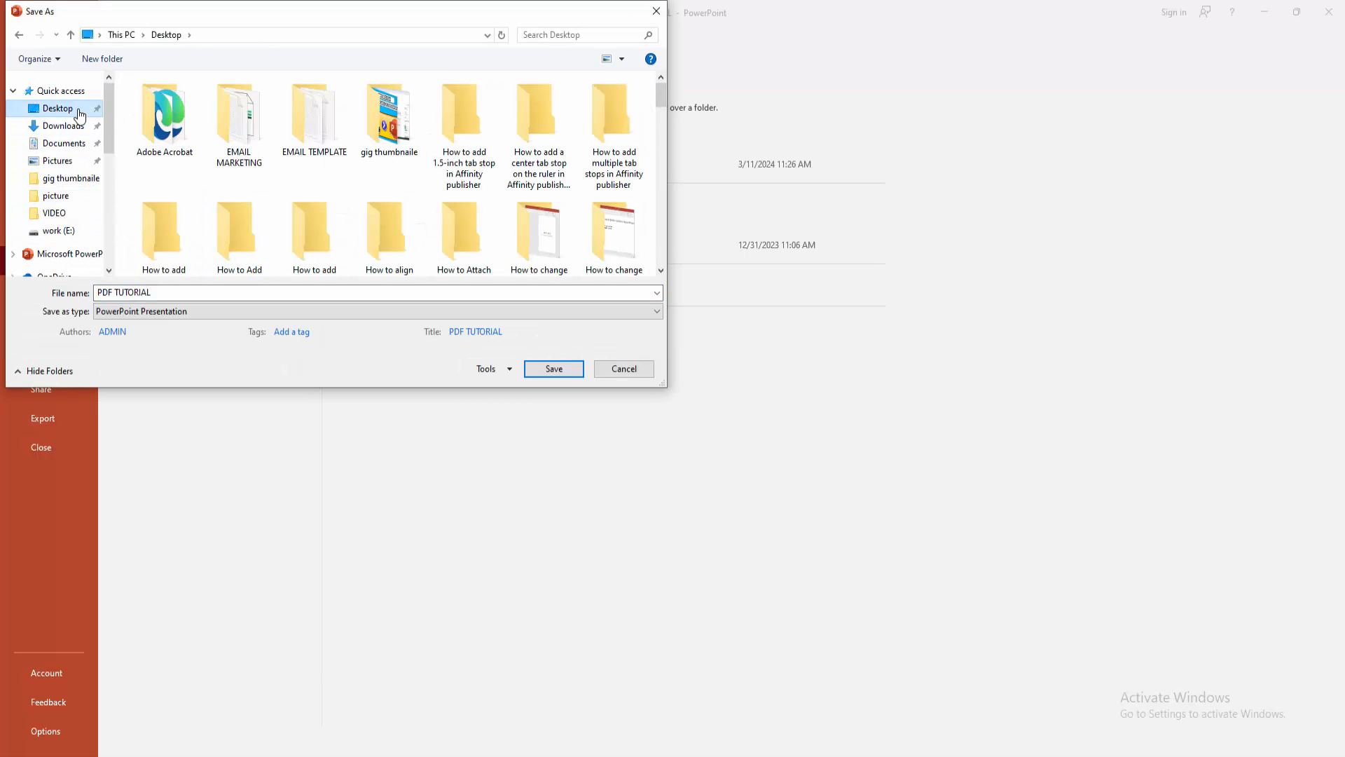
{"action": "left_click", "coordinate": [126, 293]}
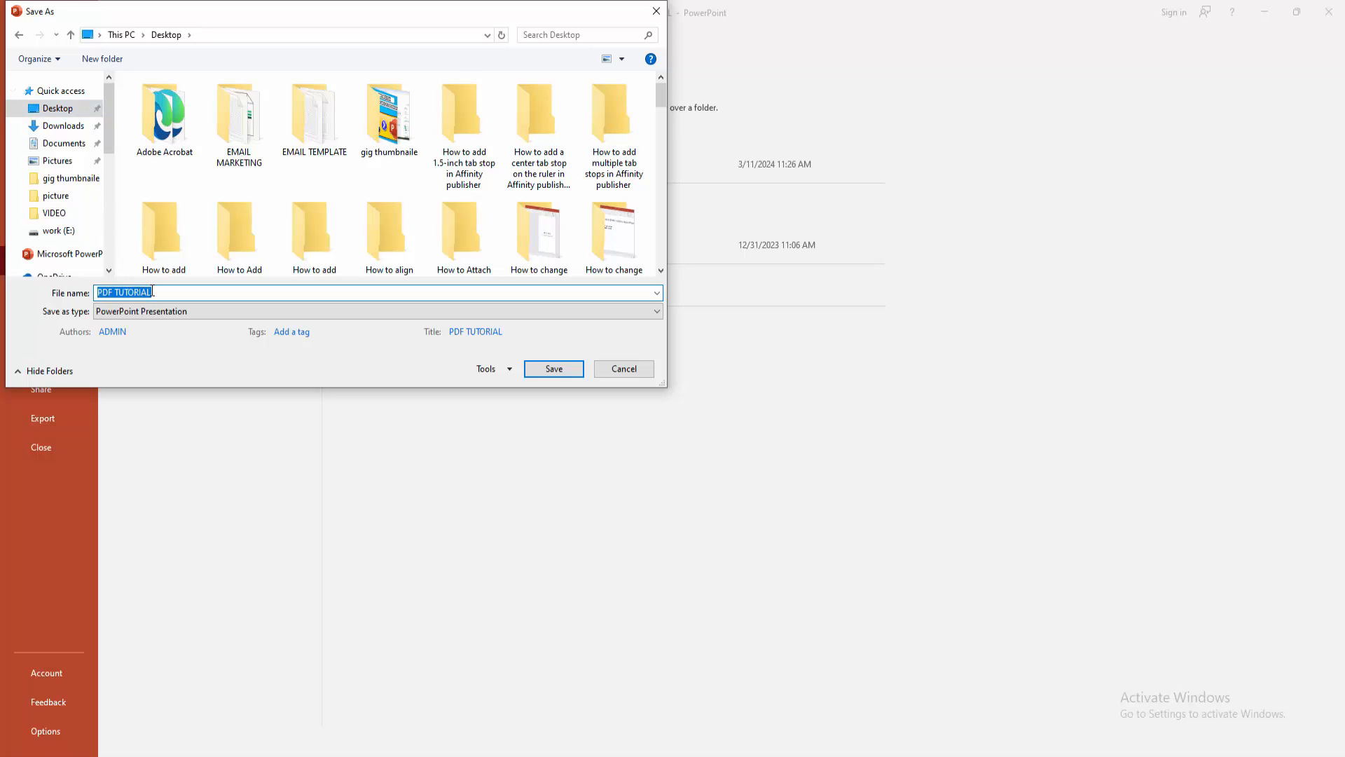
{"action": "type", "text": "PDF FILE"}
Step: Export the presentation as a PDF with 'Open file after publishing' kept on
{"action": "left_click", "coordinate": [146, 312]}
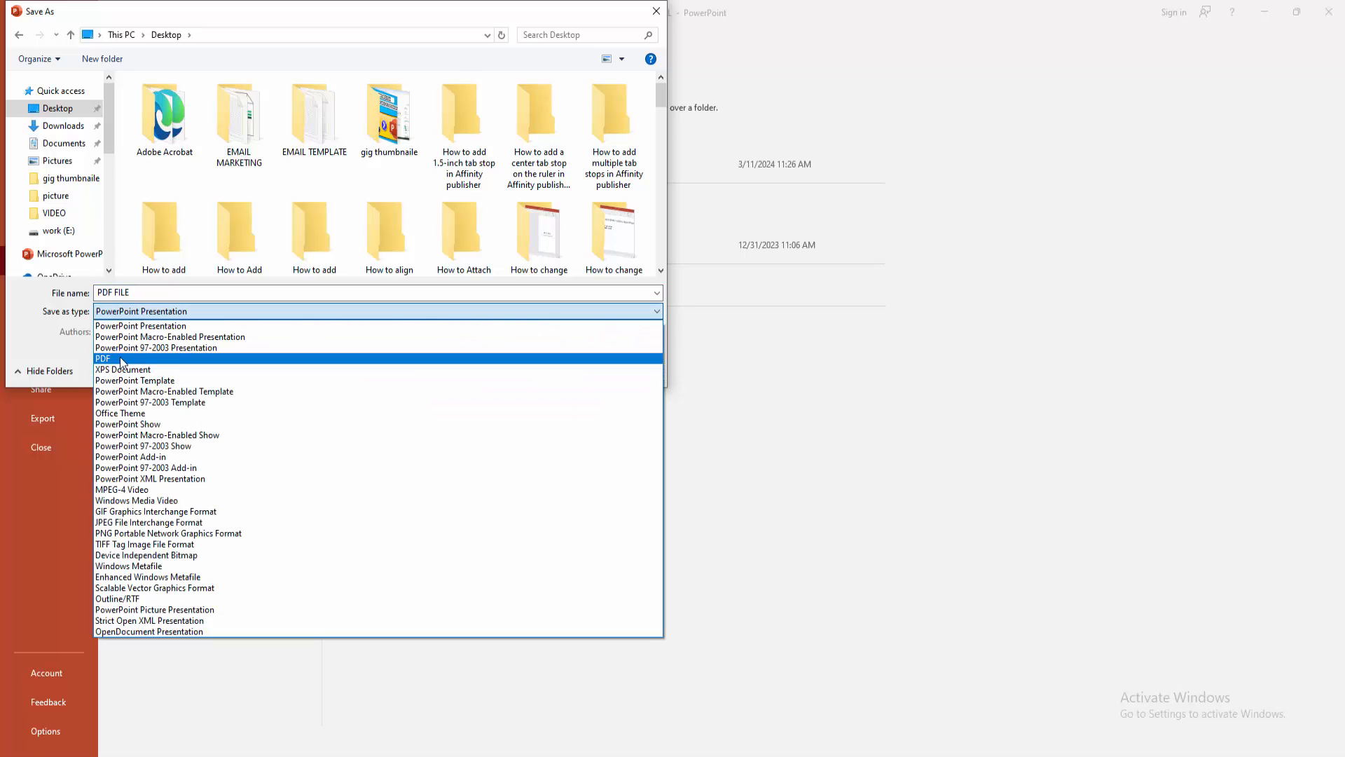
{"action": "left_click", "coordinate": [161, 357]}
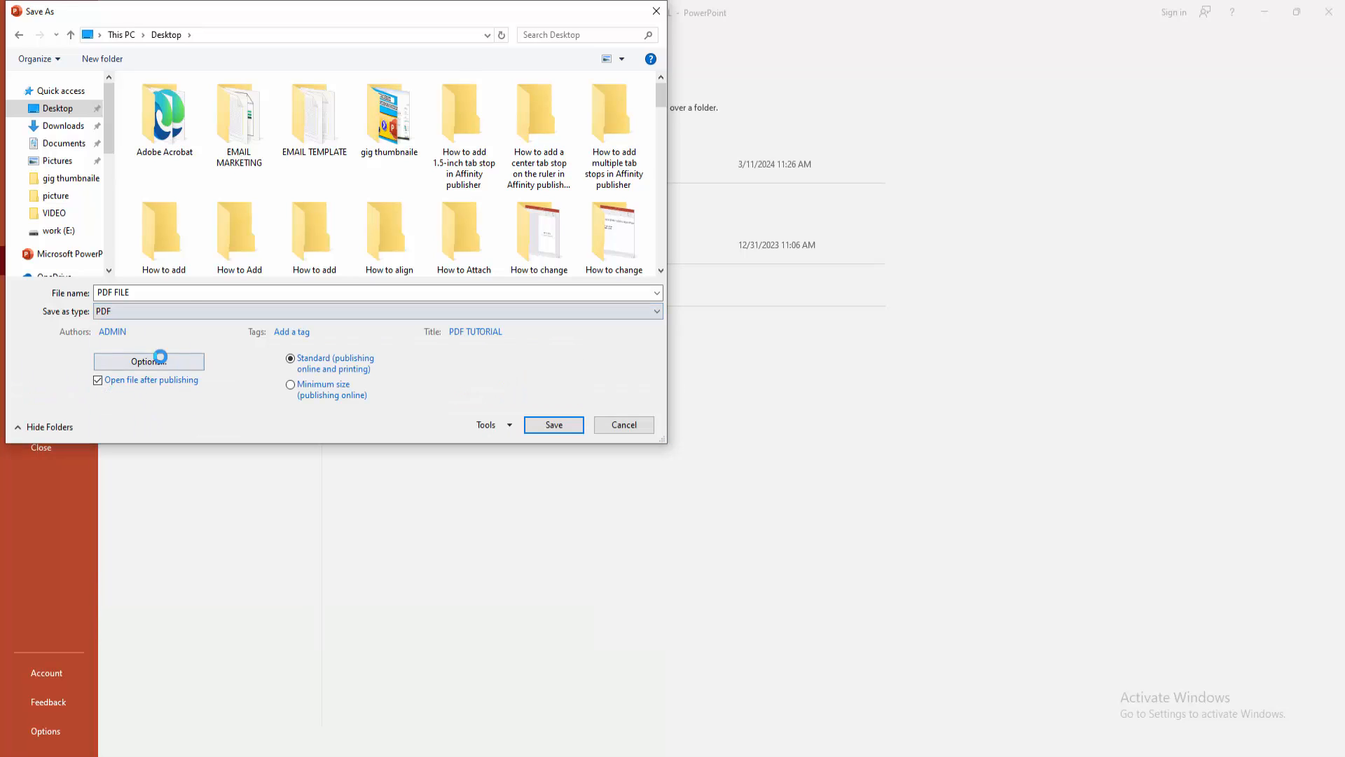
{"action": "left_click", "coordinate": [552, 427]}
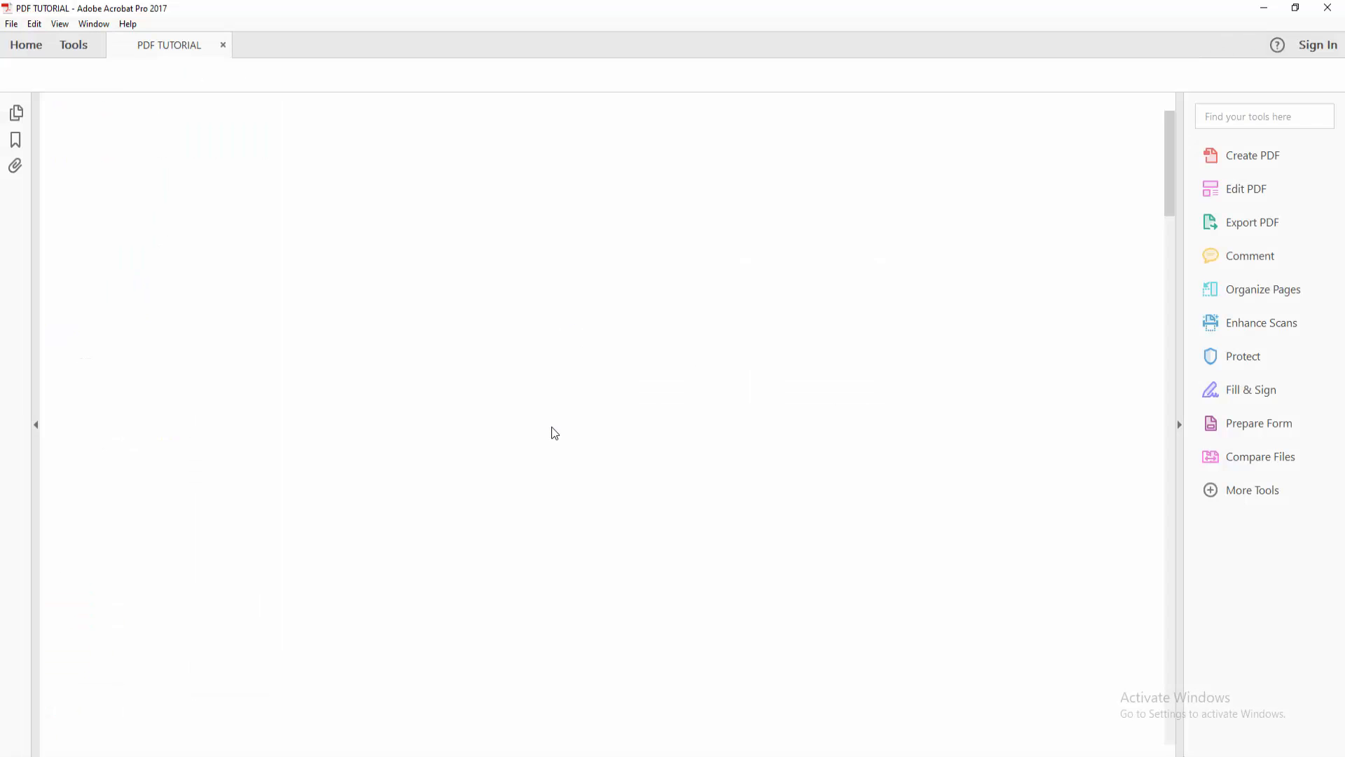
{"action": "scroll", "coordinate": [599, 416], "scroll_direction": "down", "scroll_amount": 2}
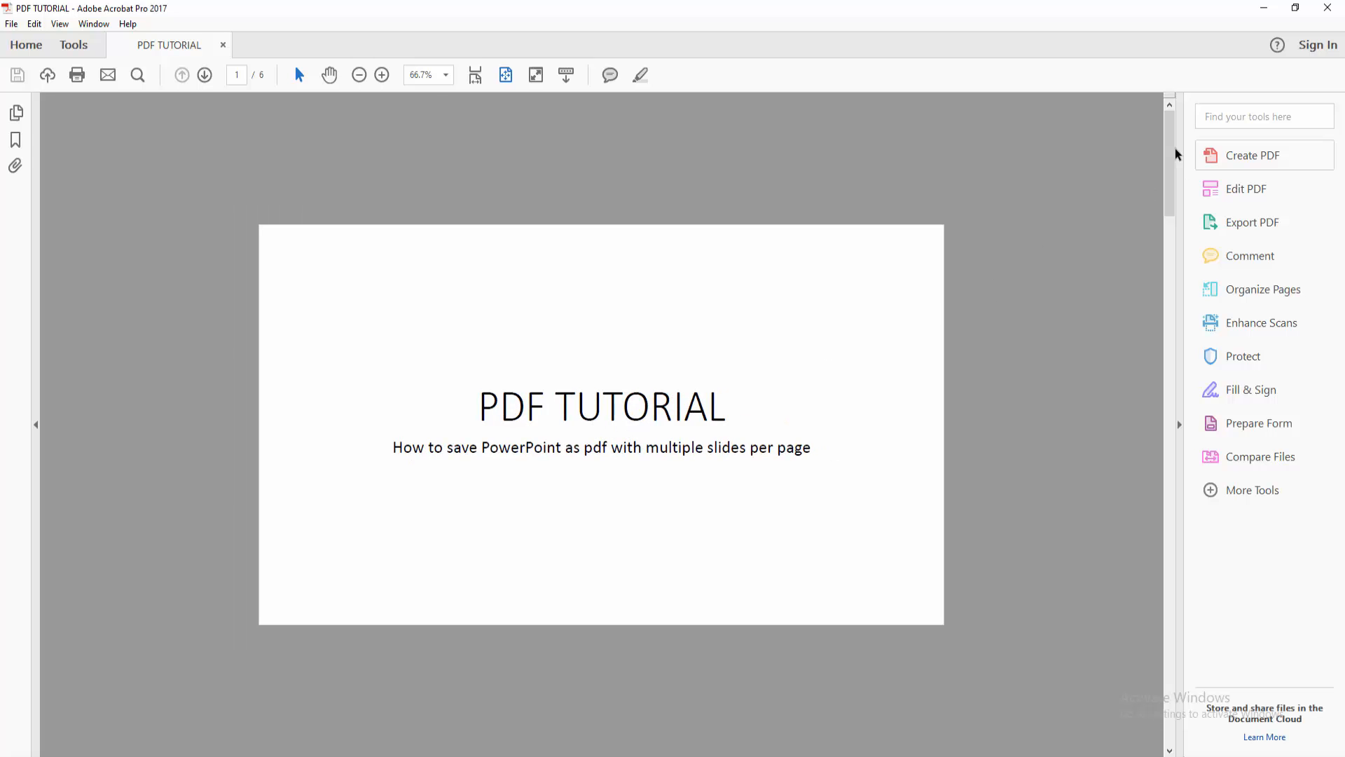
{"action": "mouse_move", "coordinate": [1170, 155]}
{"action": "left_mouse_down"}
{"action": "mouse_move", "coordinate": [1158, 600]}
{"action": "mouse_move", "coordinate": [1168, 127]}
{"action": "mouse_move", "coordinate": [1169, 632]}
{"action": "mouse_move", "coordinate": [1170, 116]}
{"action": "left_mouse_up"}
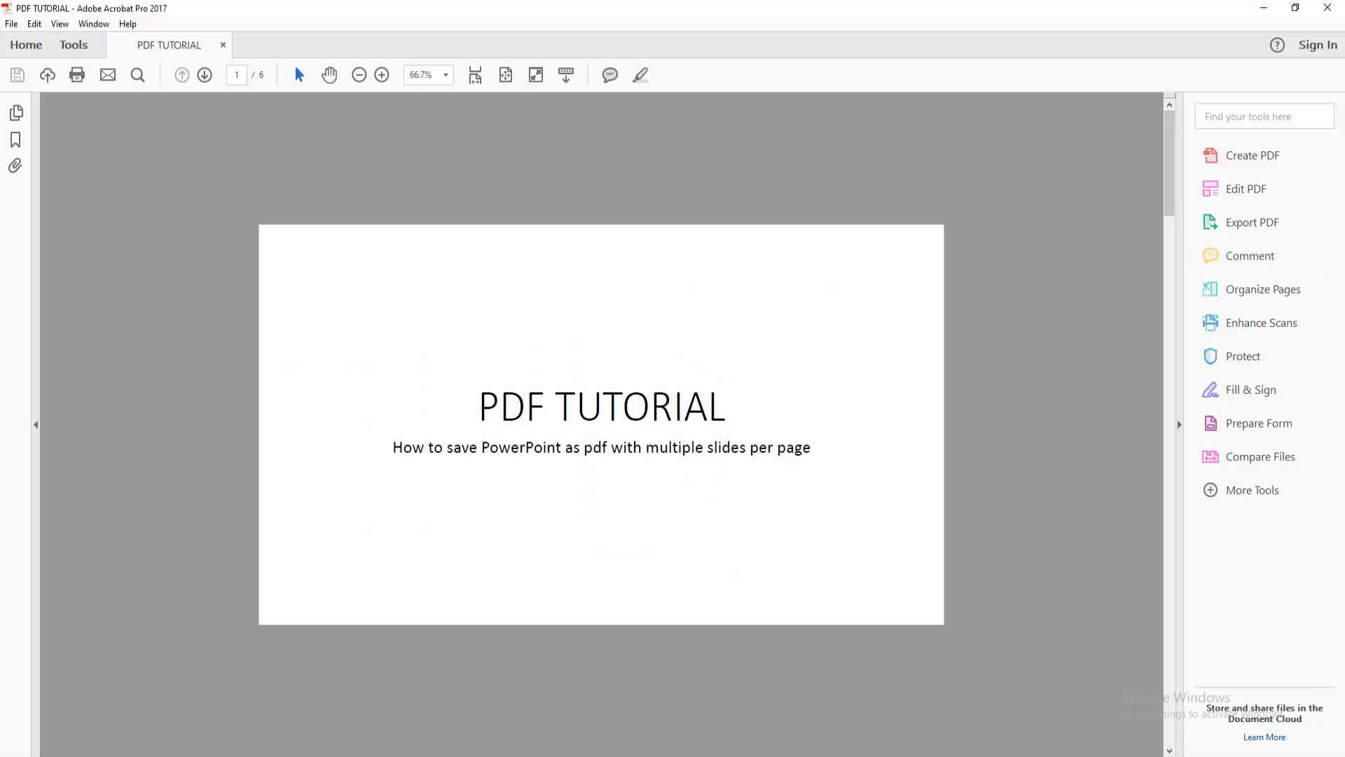